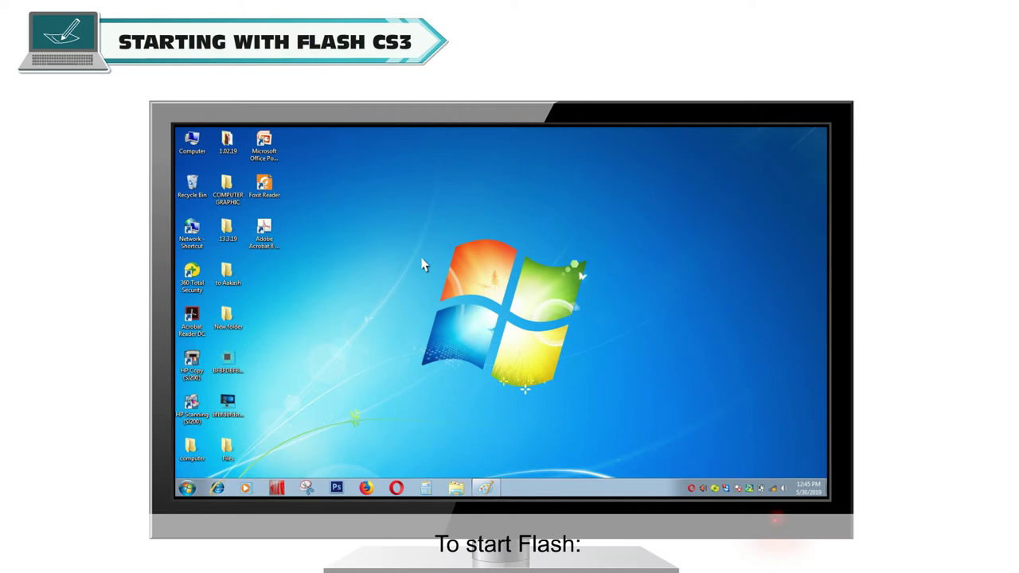
- Launch Adobe Flash CS3 Professional from the Start menu's Adobe Master Collection CS3 folder
left_click(188, 487)
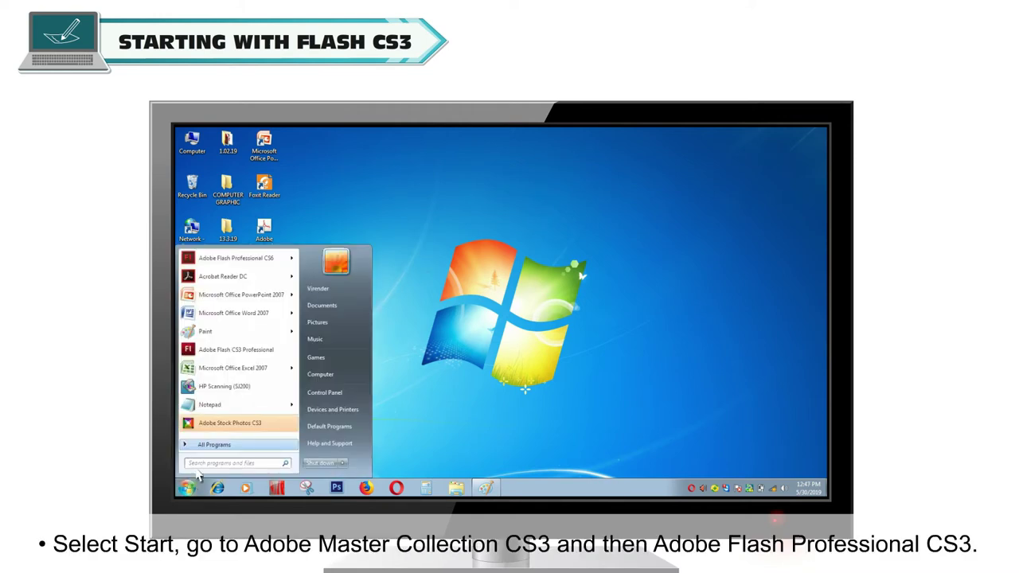
left_click(214, 444)
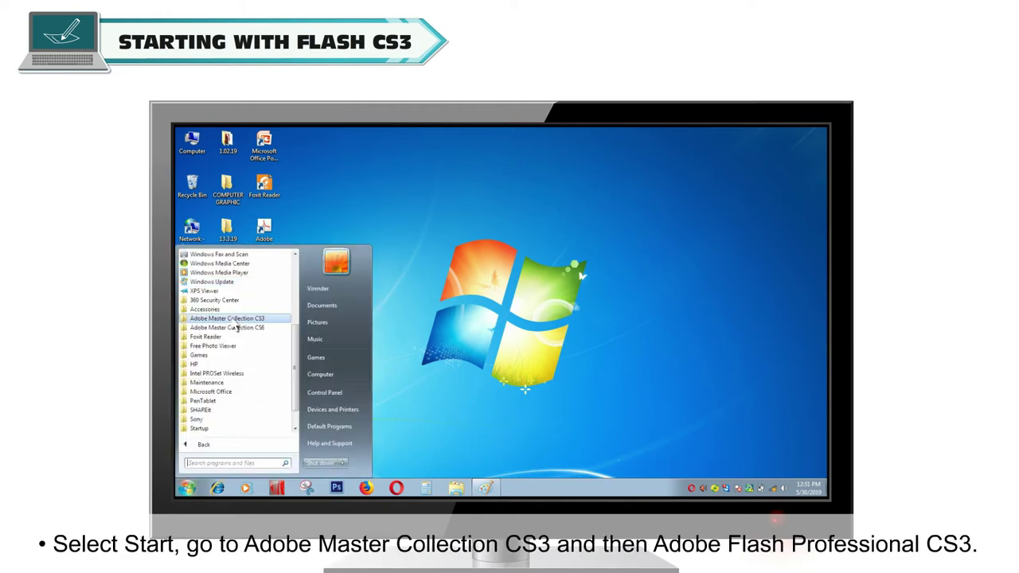
left_click(235, 320)
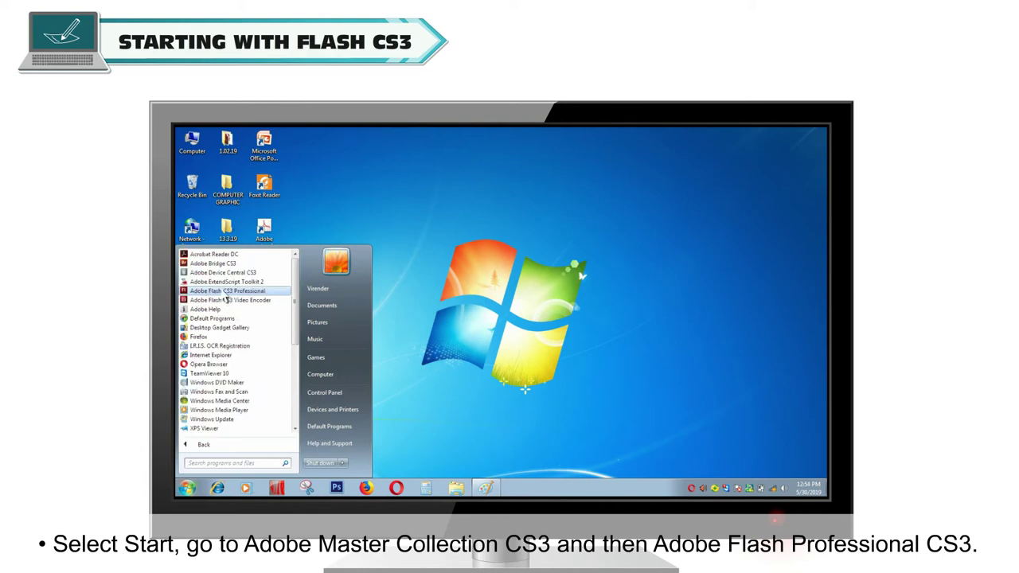
left_click(227, 291)
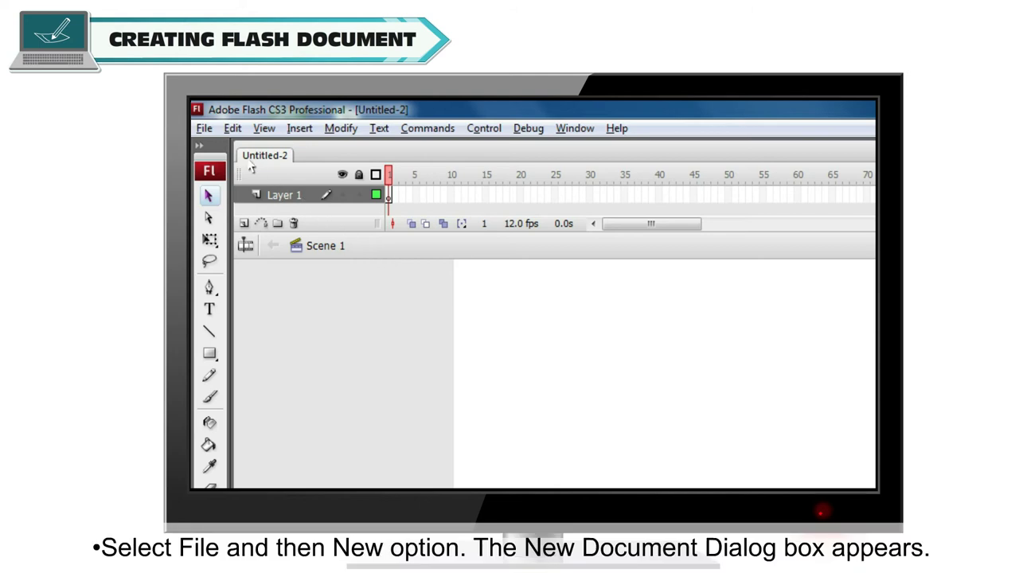
- Create a new Flash File (ActionScript 2.0) document from File > New
left_click(205, 129)
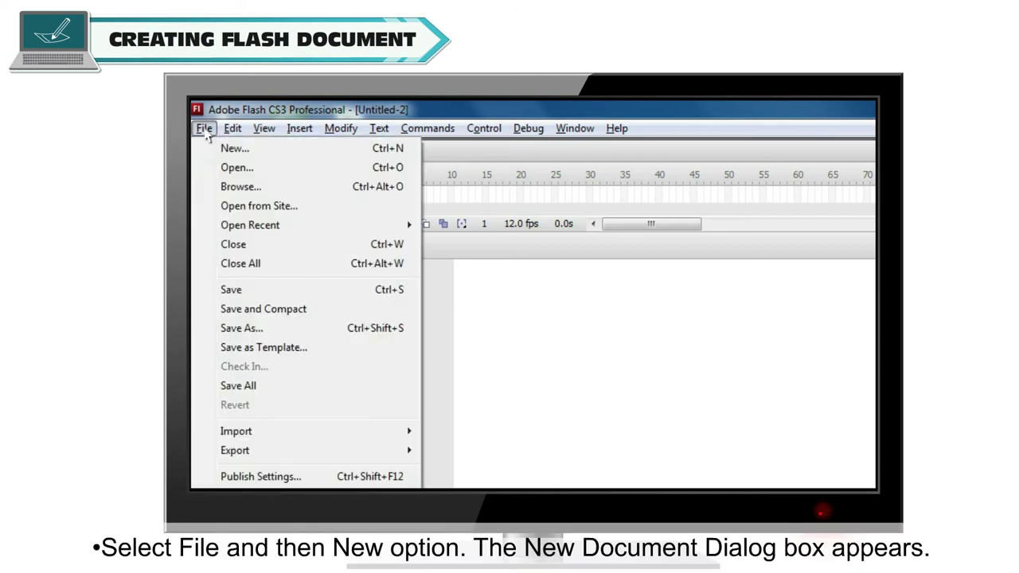
left_click(268, 157)
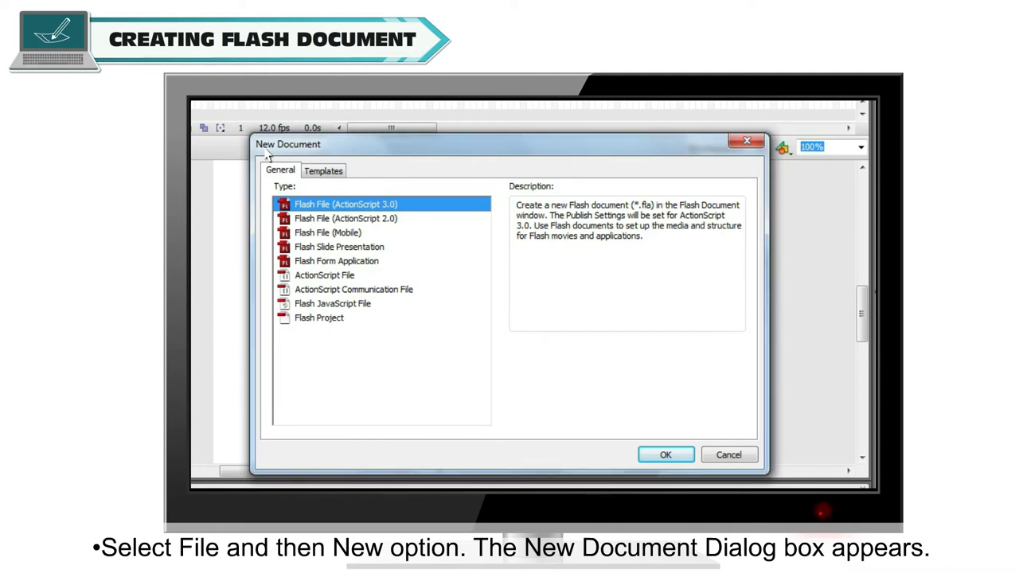
left_click(360, 219)
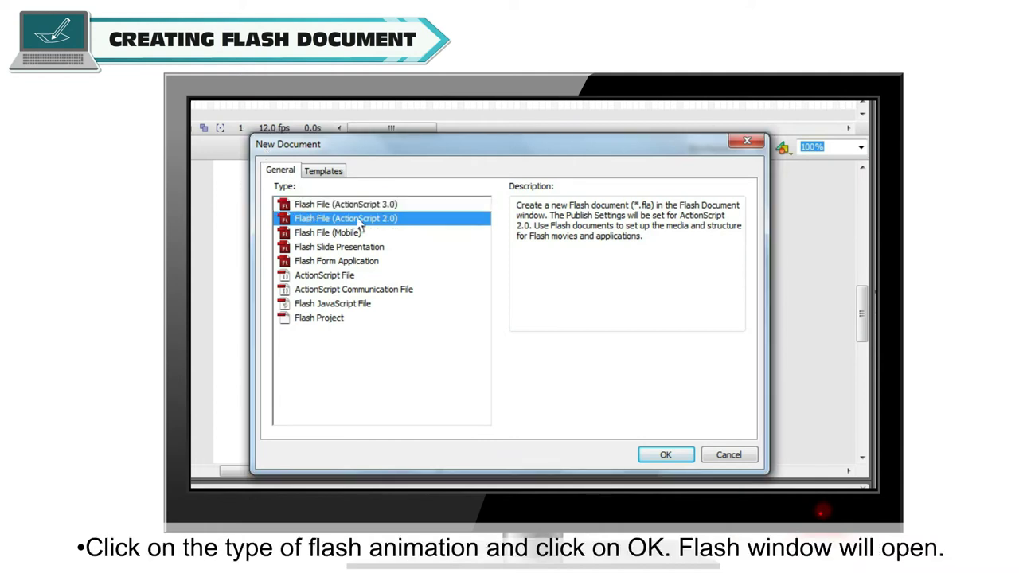
left_click(668, 456)
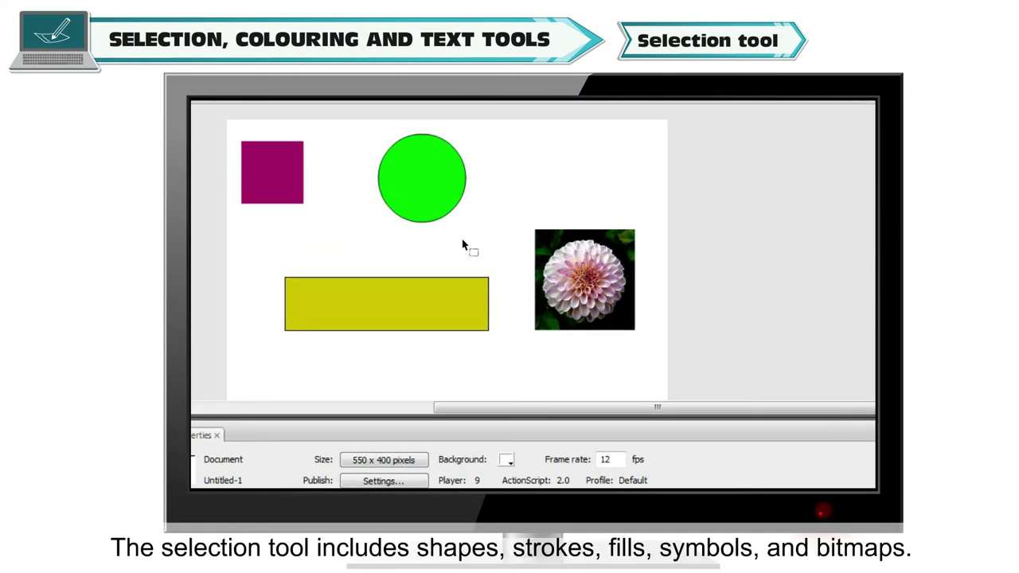
- Select the square, circle outline, circle fill, rectangle and photo one at a time, then deselect
left_click(272, 185)
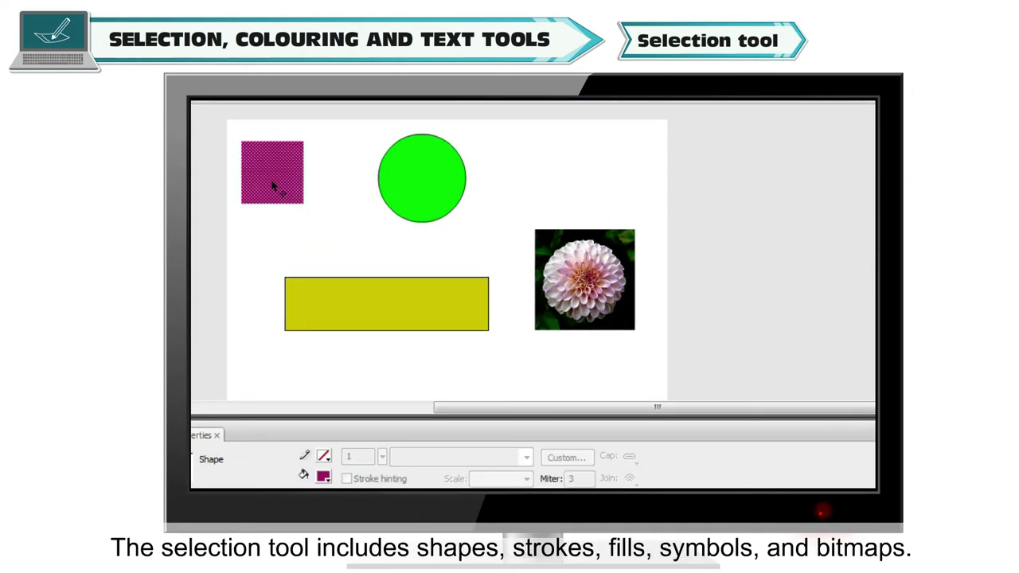
left_click(380, 186)
left_click(420, 185)
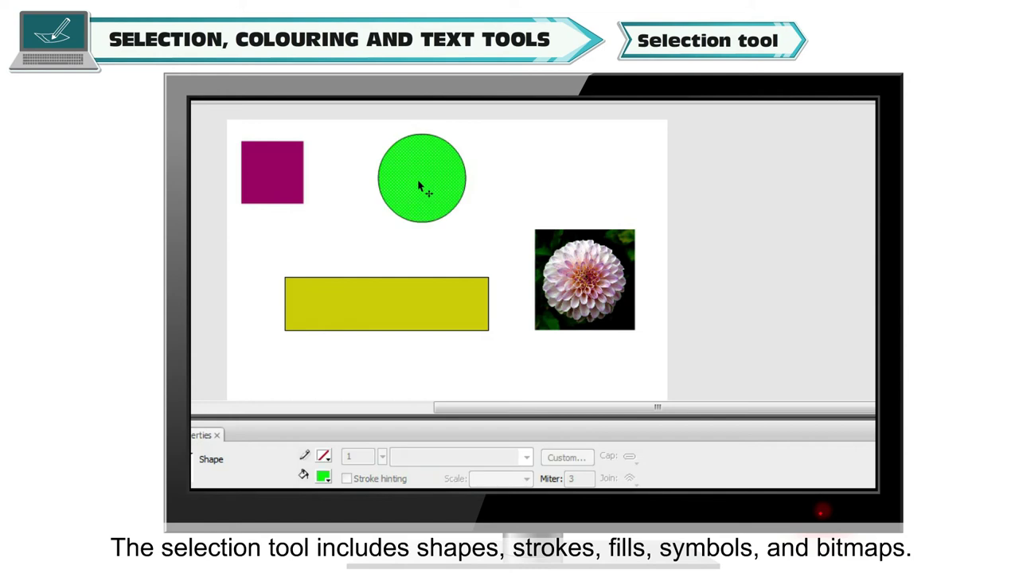
left_click(373, 305)
left_click(553, 288)
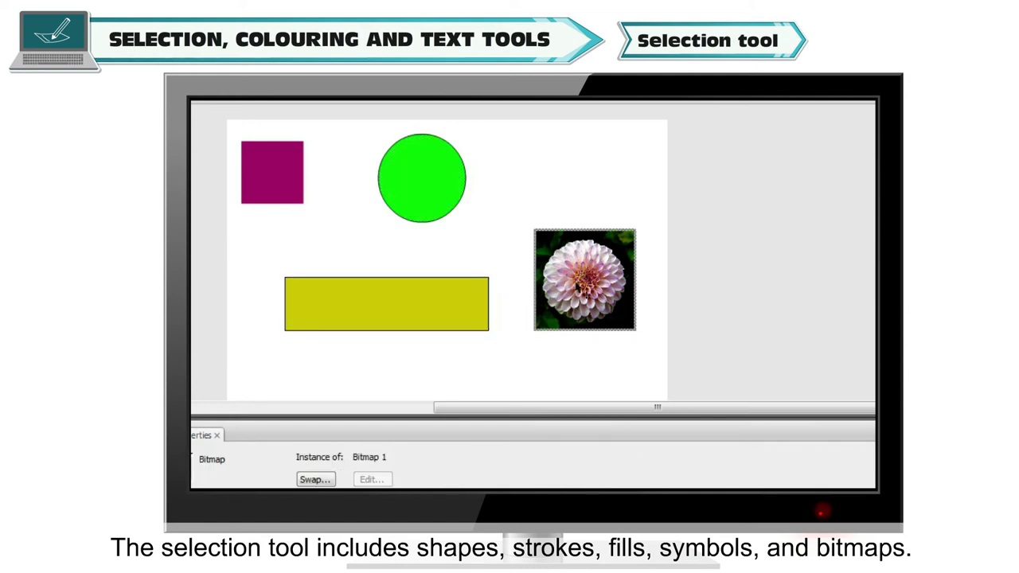
key("Escape")
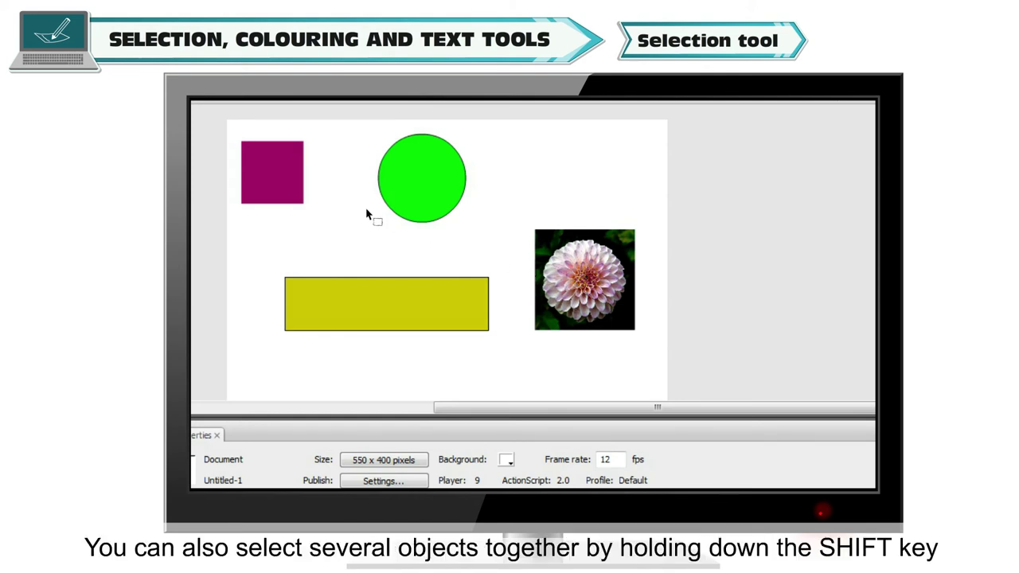
- Multi-select the square, circle and rectangle, then edit the yellow rectangle symbol's contents
left_click(275, 181)
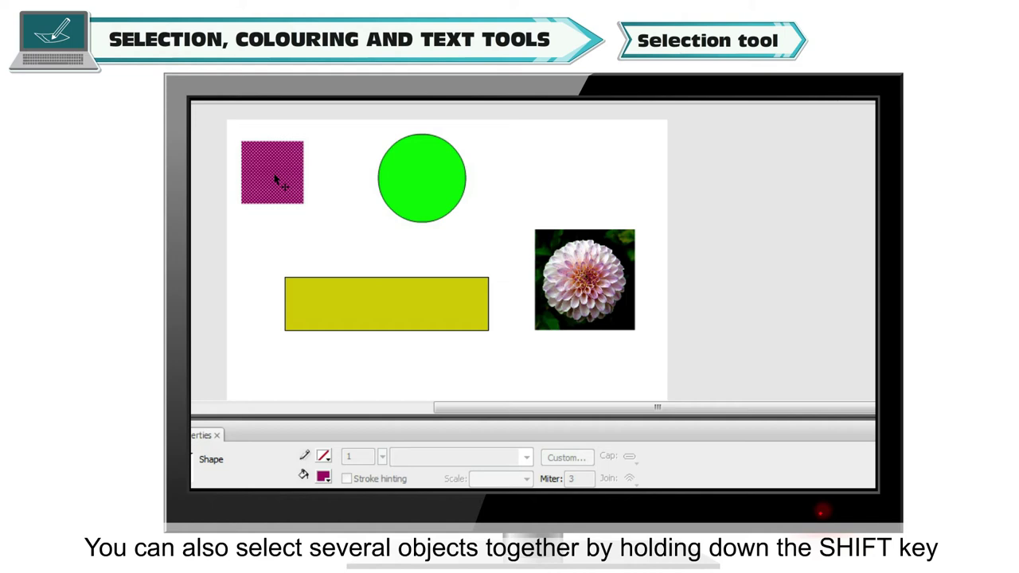
left_click(424, 181, "shift")
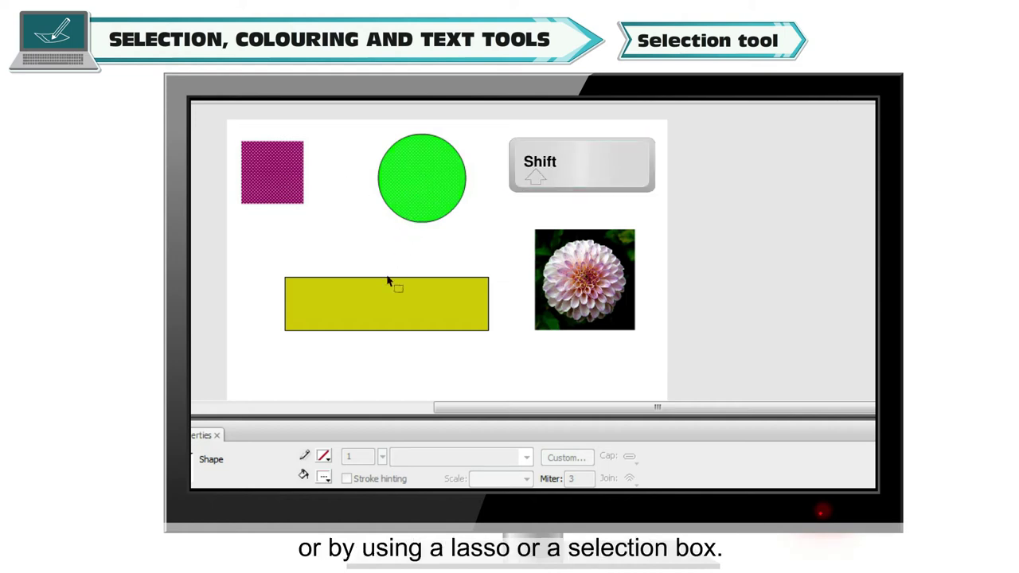
left_click(380, 309, "shift")
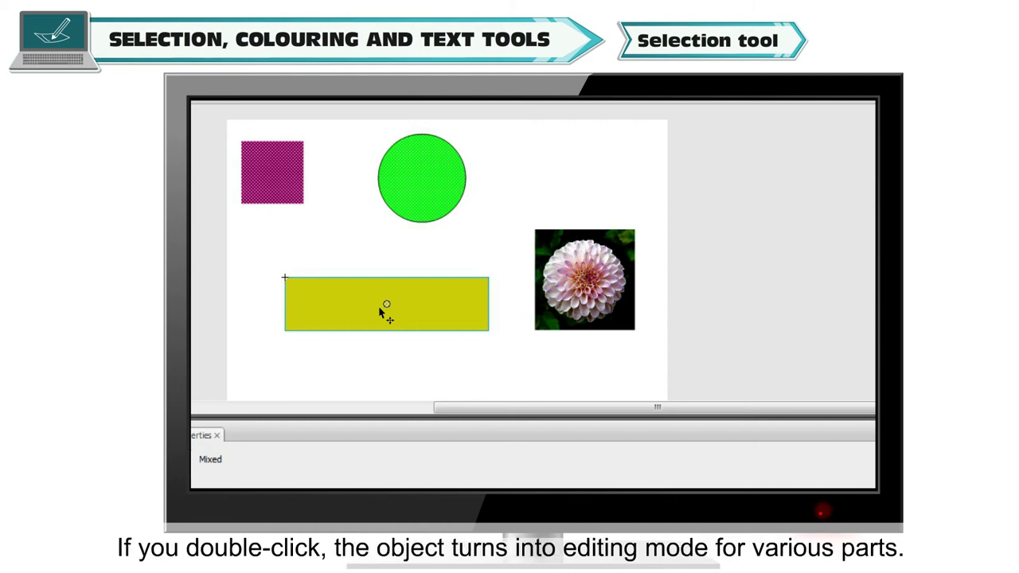
double_click(382, 312)
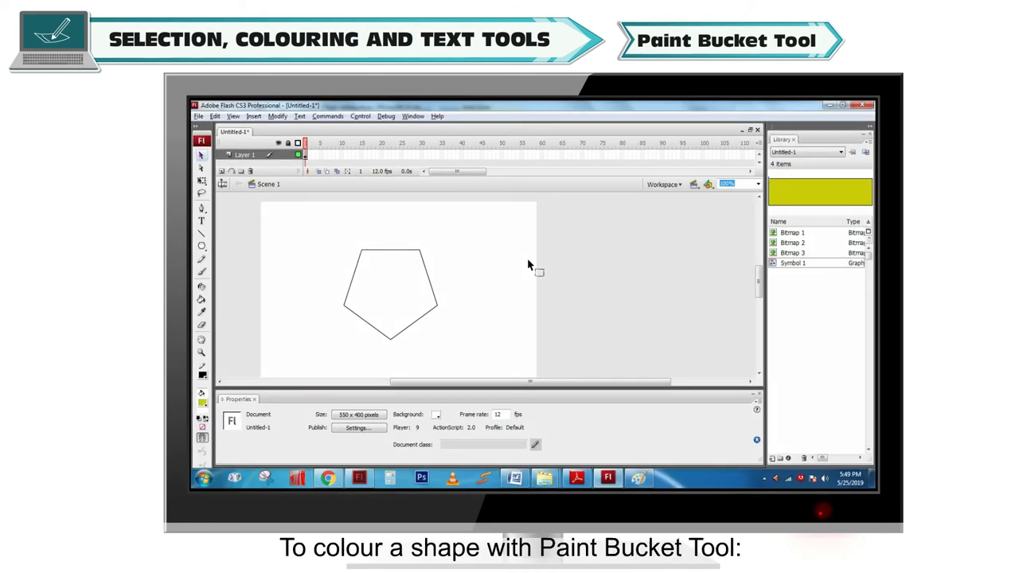
- Fill the pentagon with purple using the Paint Bucket tool
left_click(201, 298)
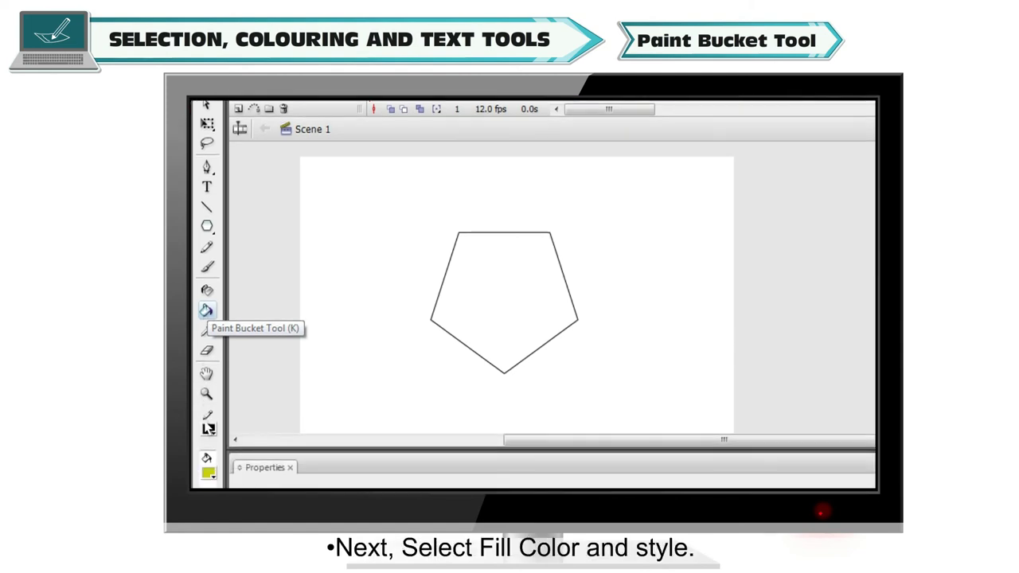
left_click(210, 472)
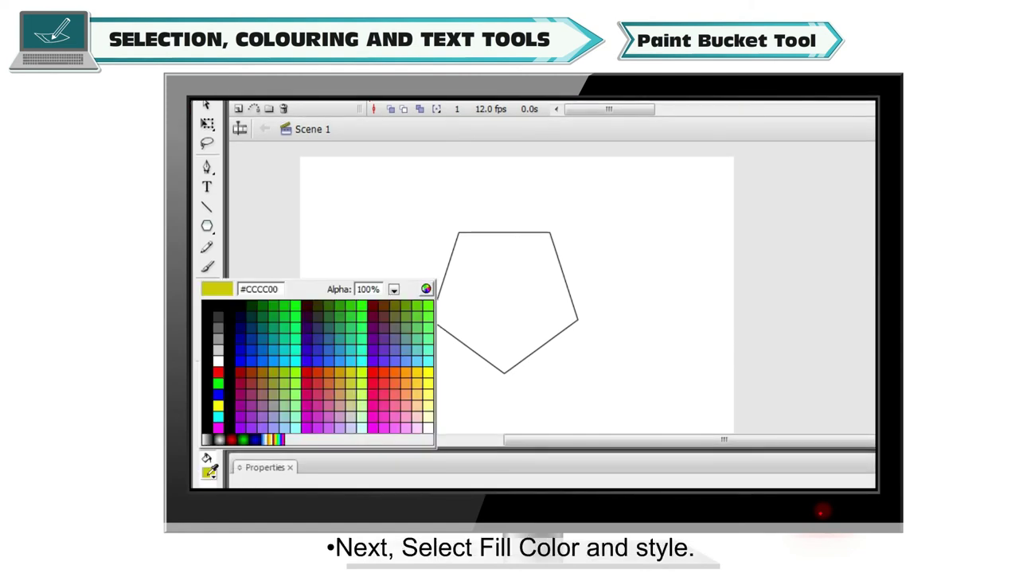
left_click(243, 425)
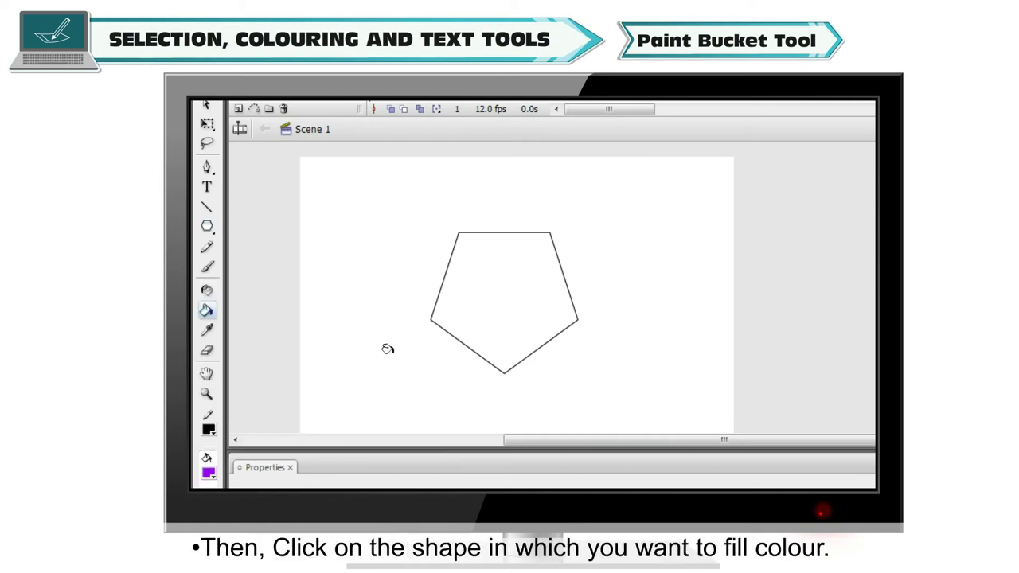
left_click(499, 291)
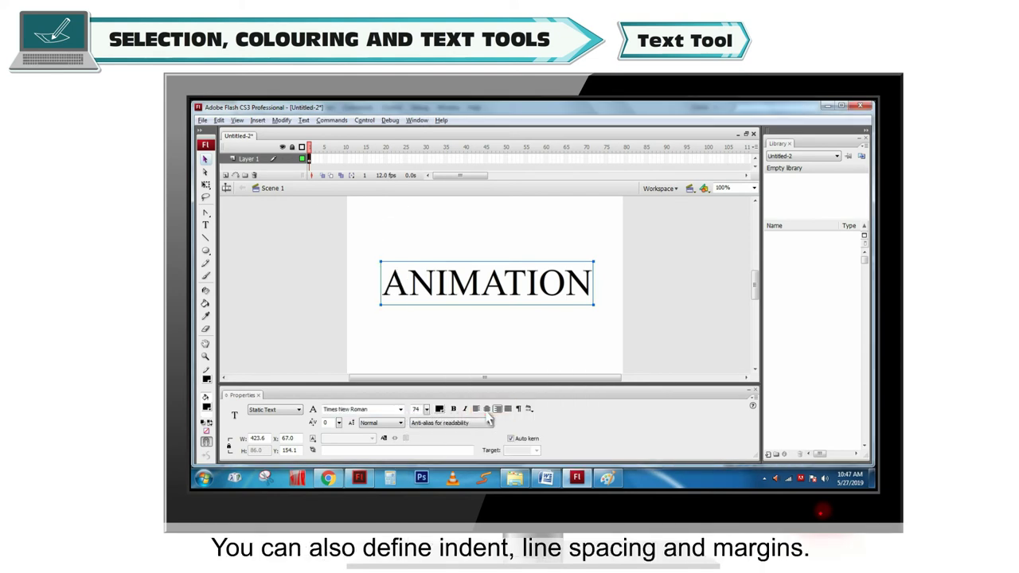
- Open Format Options for the ANIMATION text's paragraph settings
left_click(518, 409)
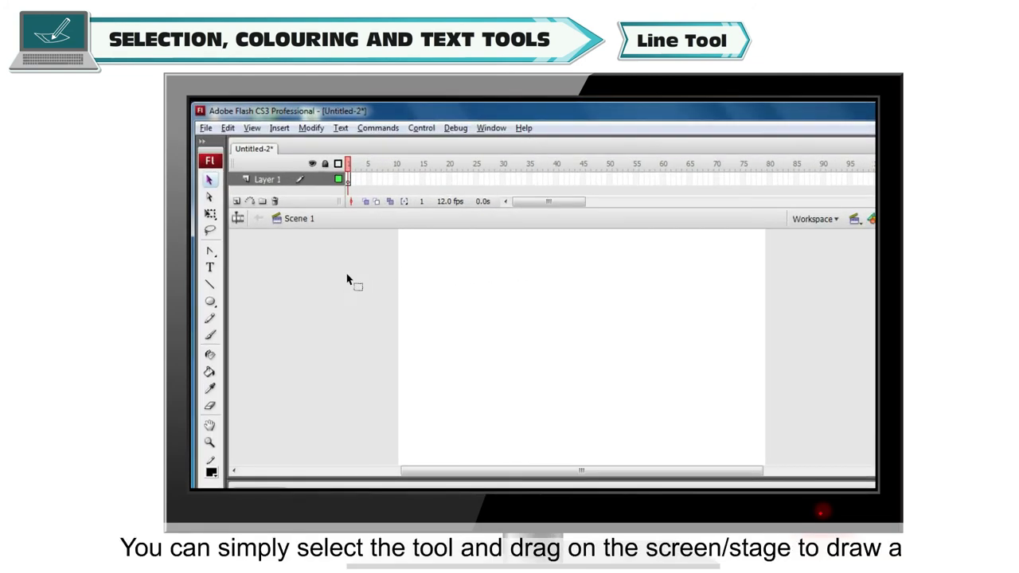
- Draw a horizontal straight line on the stage with the Line tool
left_click(211, 285)
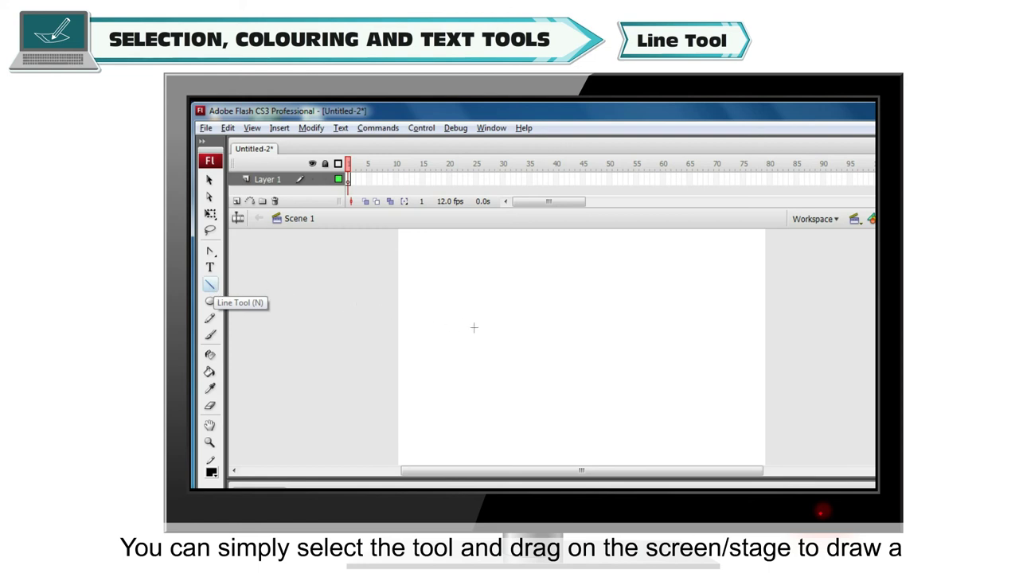
left_click_drag(474, 327, 619, 328)
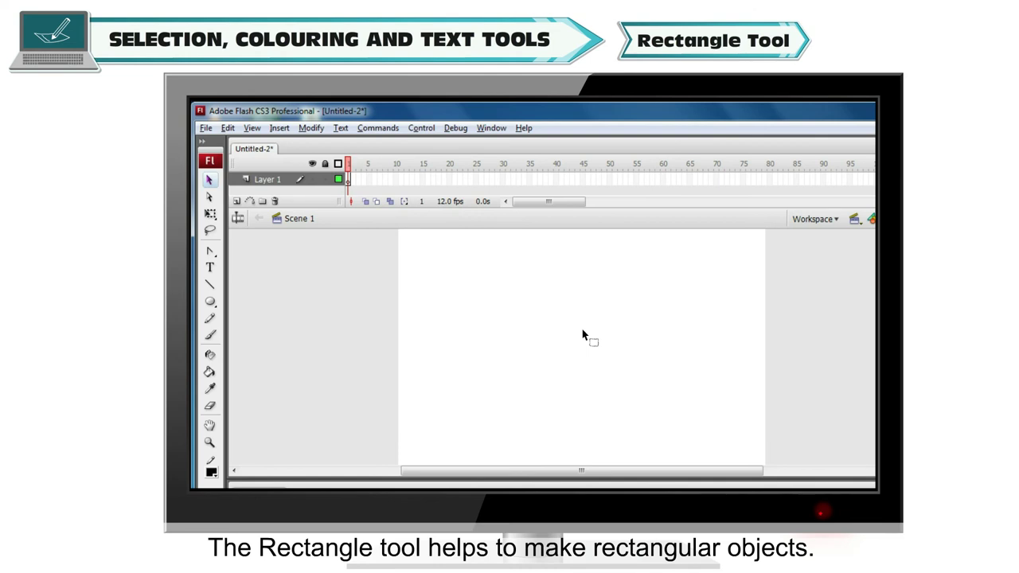
- Drag a rectangle diagonally across the middle of the stage with the Rectangle tool
left_click(210, 301)
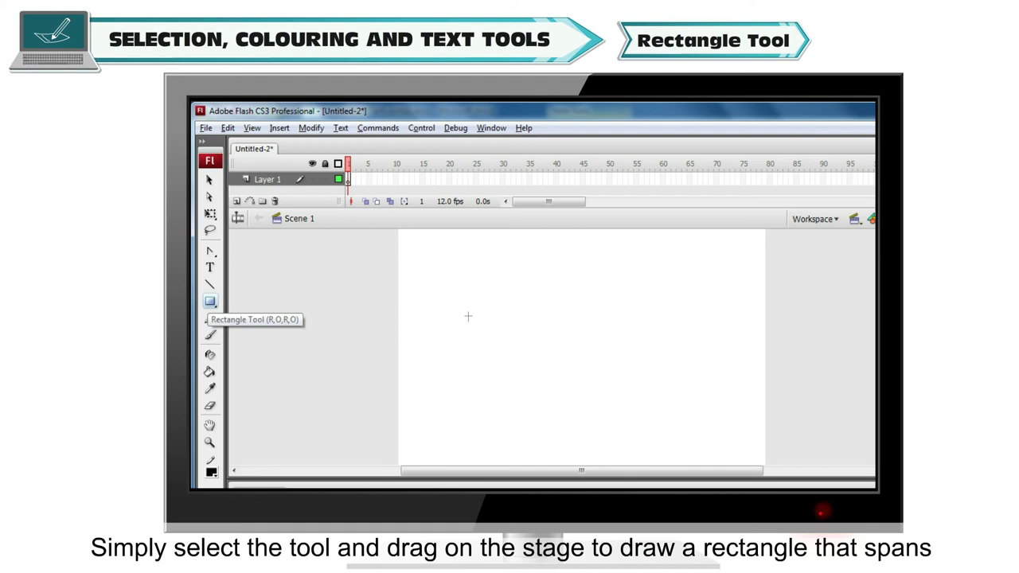
left_click_drag(469, 316, 697, 391)
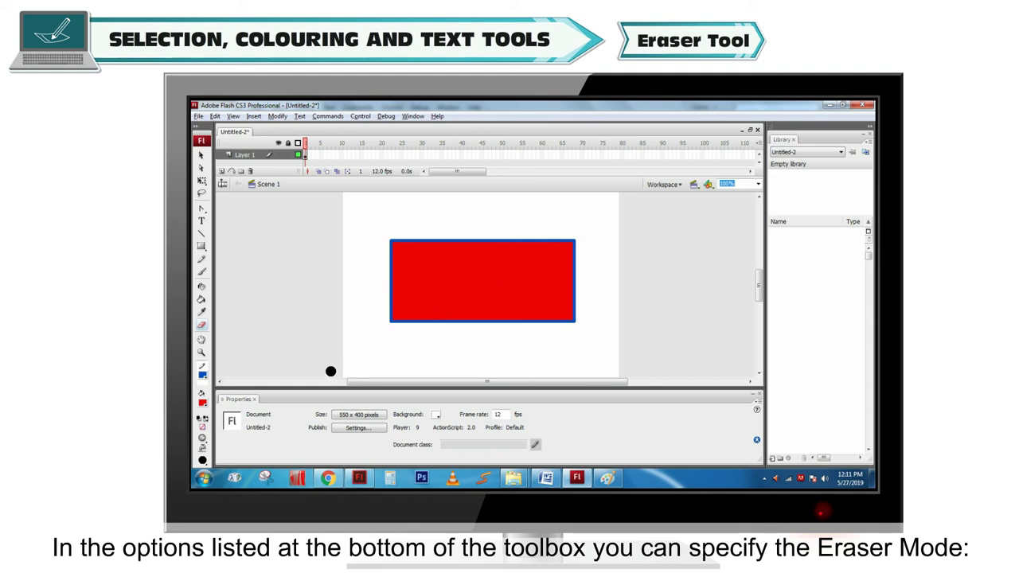
- Erase a bottom-left notch in Normal mode, then red fill along the left edge in Erase Fills mode
left_click(202, 437)
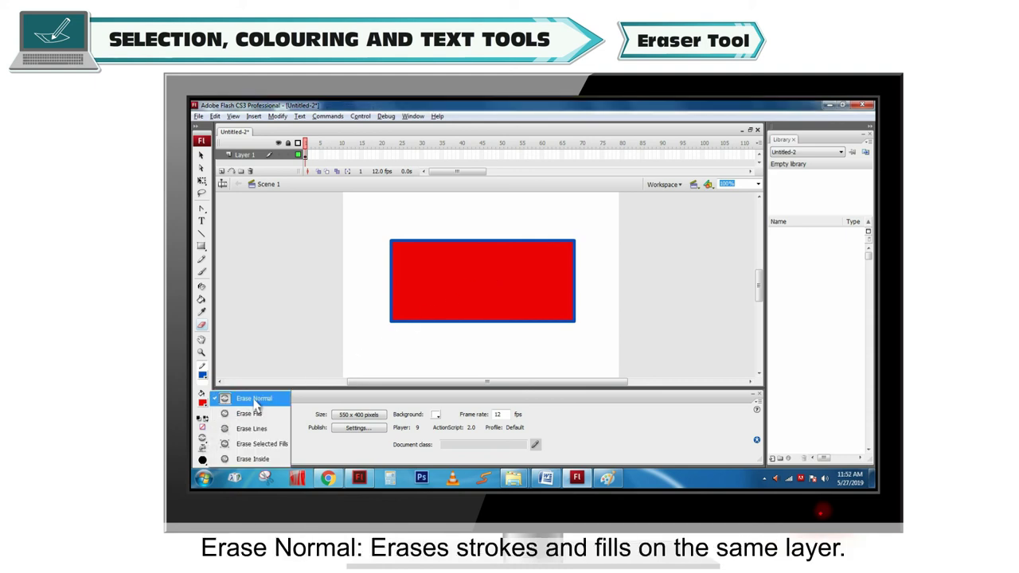
left_click(254, 400)
left_click_drag(391, 318, 394, 306)
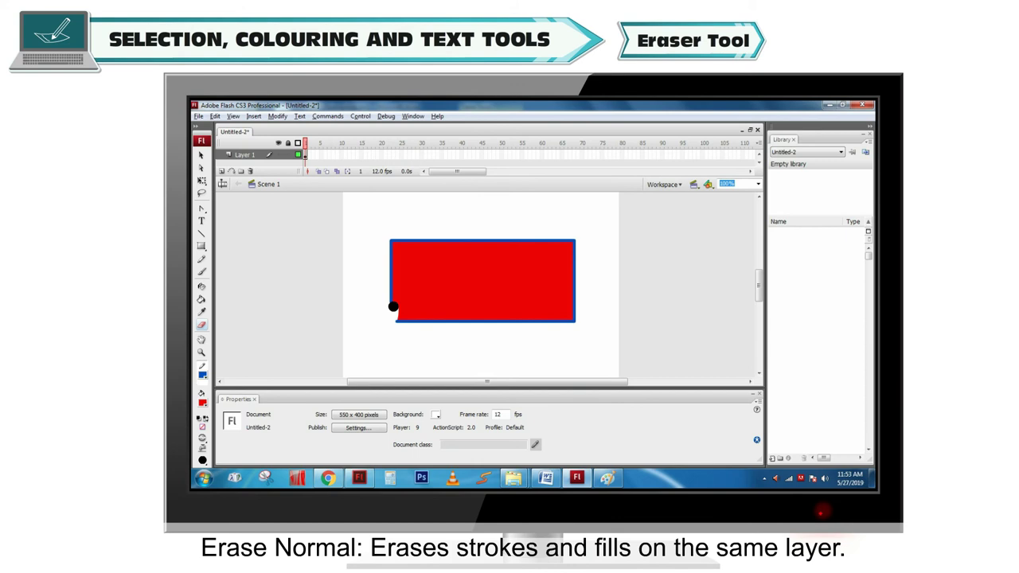
left_click(205, 443)
left_click(252, 416)
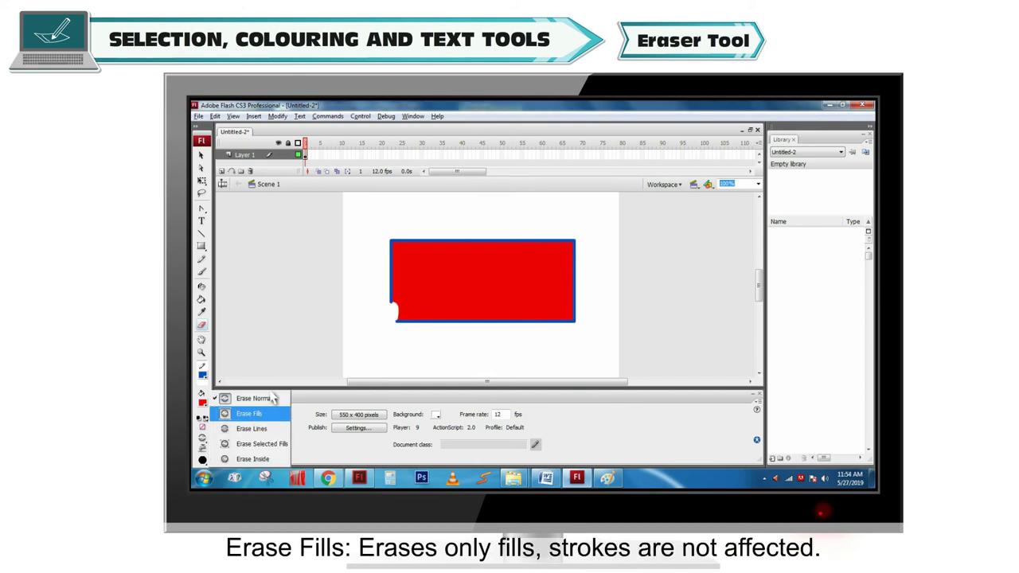
left_click_drag(396, 302, 397, 282)
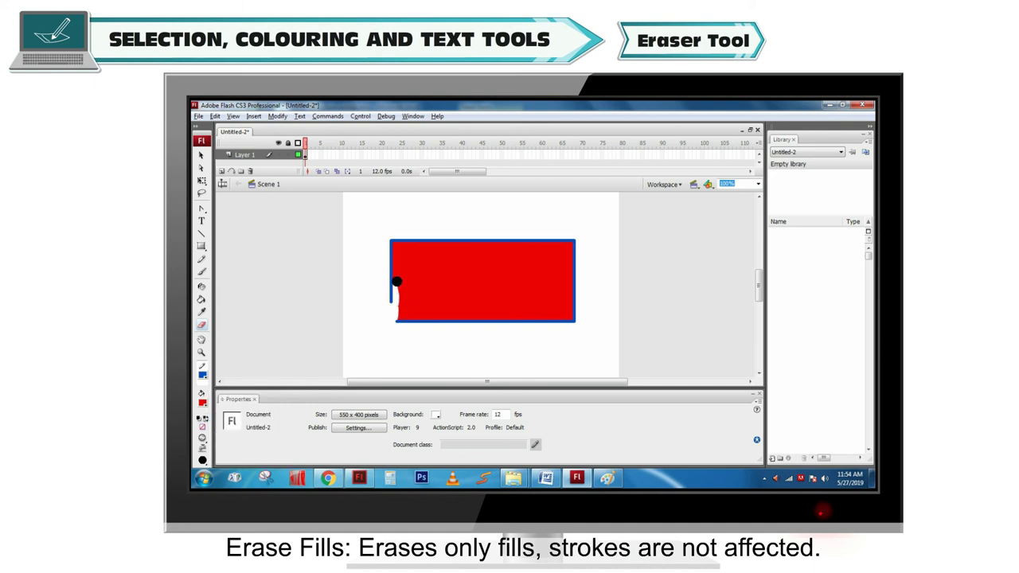
- Erase the left-edge blue stroke, then selected fill and an inside-fill strip at the bottom-left
left_click(205, 446)
left_click_drag(397, 285, 389, 302)
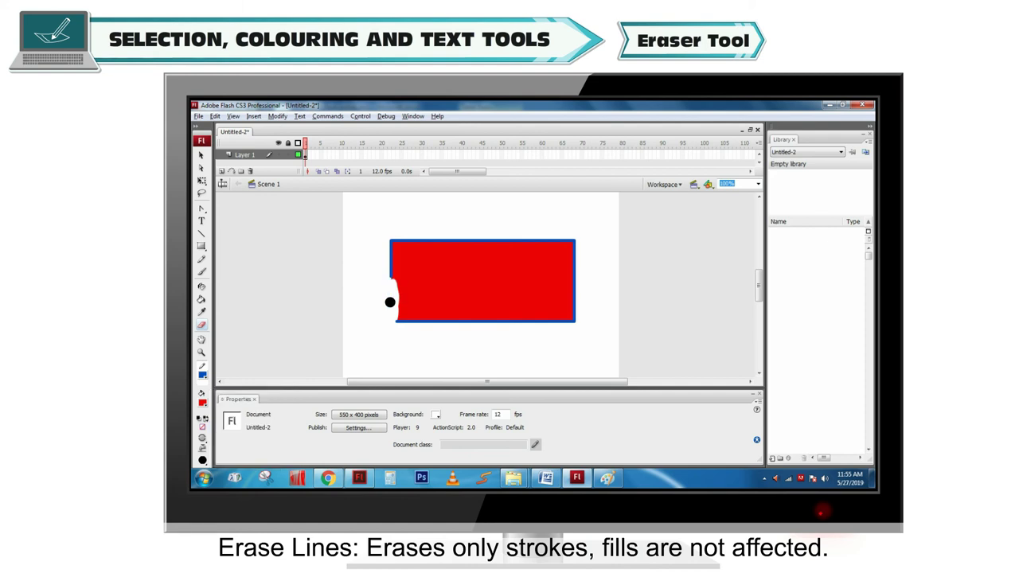
left_click(205, 446)
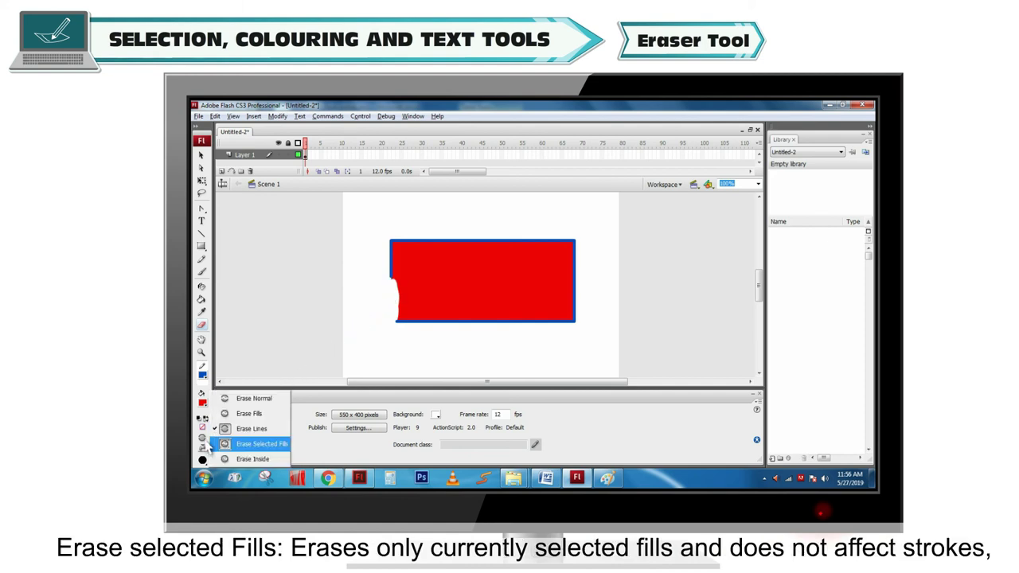
left_click(239, 444)
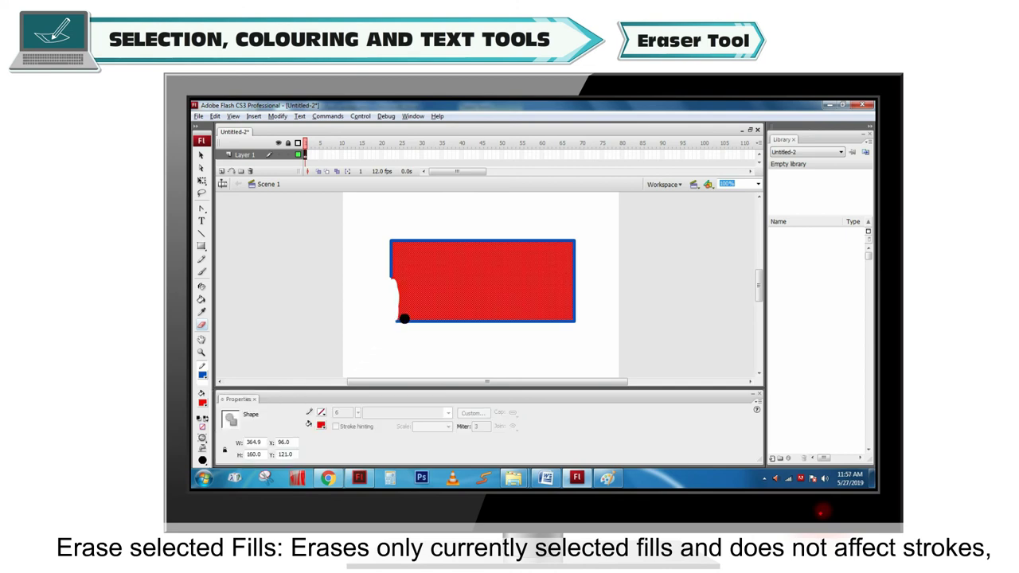
left_click_drag(404, 318, 428, 319)
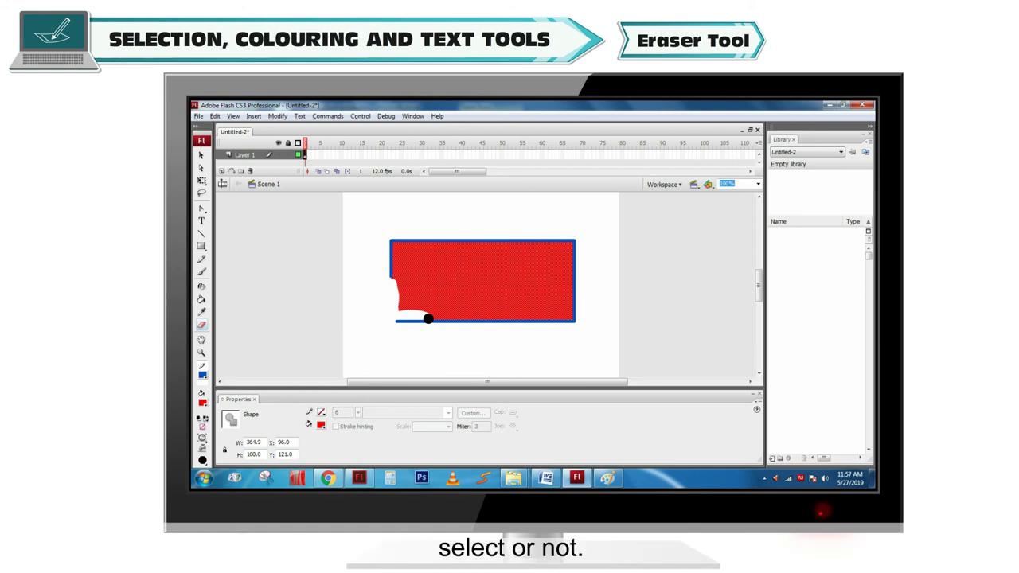
left_click(203, 438)
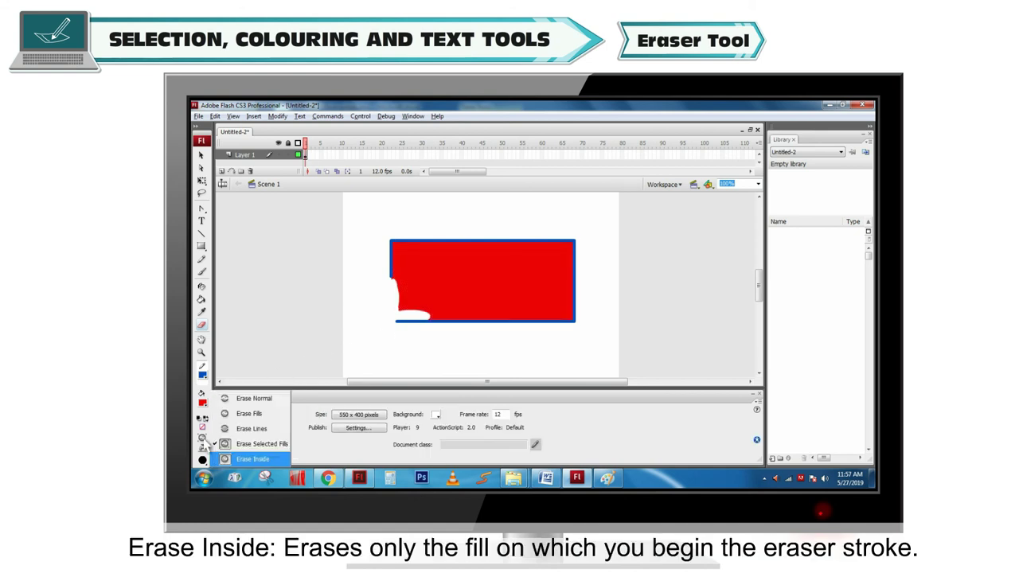
left_click_drag(413, 318, 419, 280)
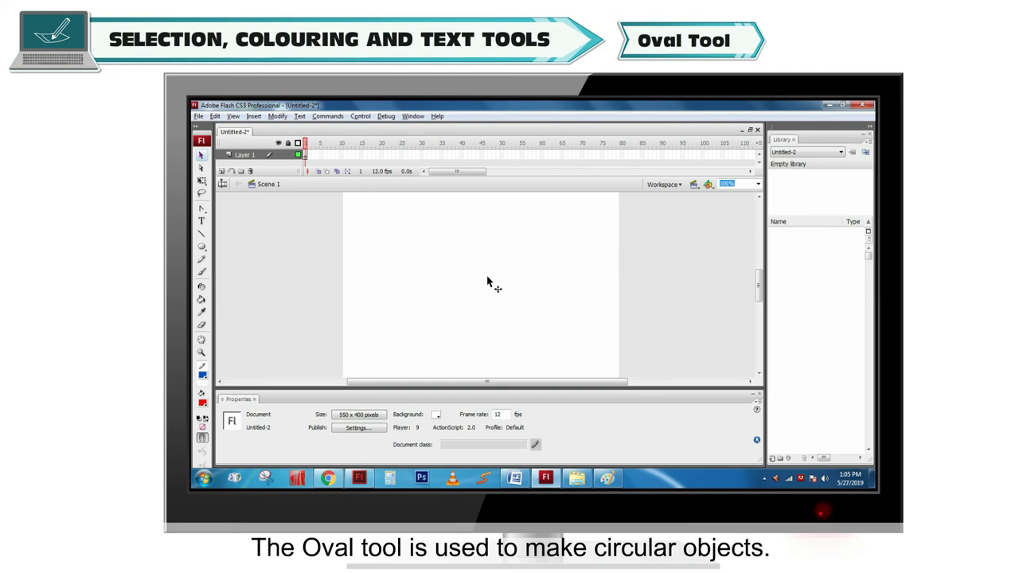
- Draw a red filled oval, then a freehand line with the Pencil tool
left_click(202, 247)
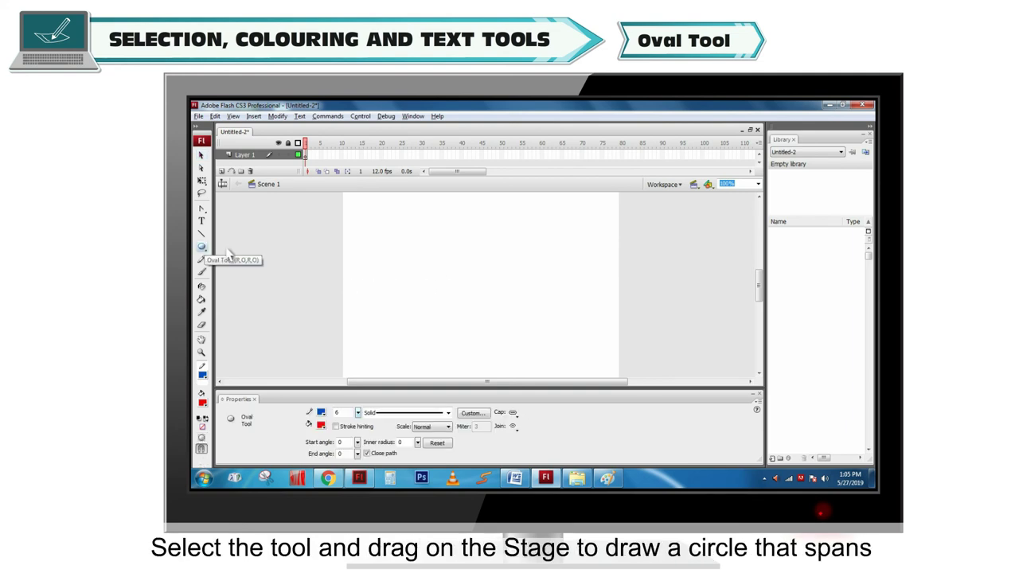
left_click_drag(446, 243, 503, 317)
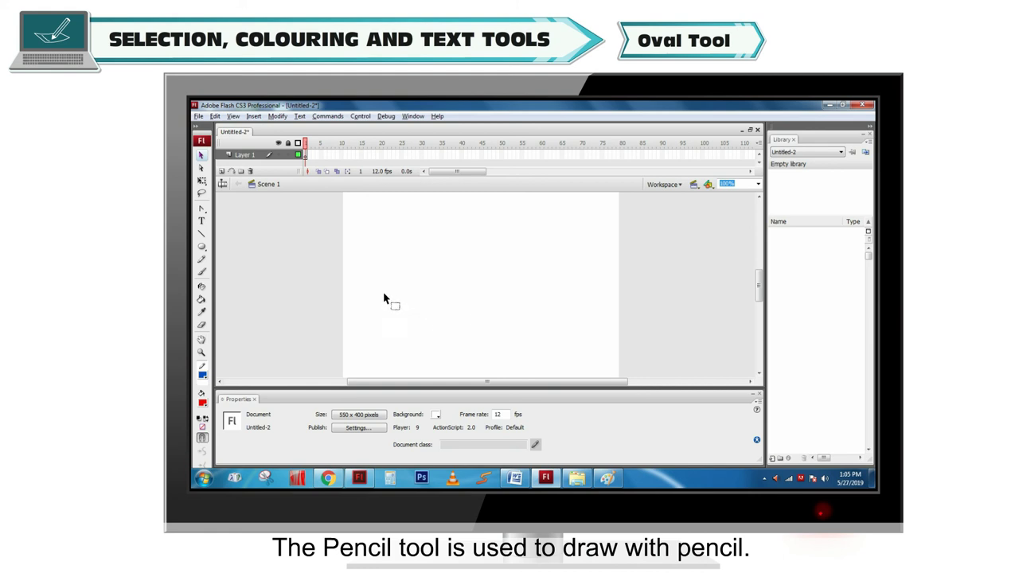
left_click(202, 265)
mouse_move(393, 295)
left_mouse_down()
mouse_move(445, 237)
mouse_move(489, 295)
left_mouse_up()
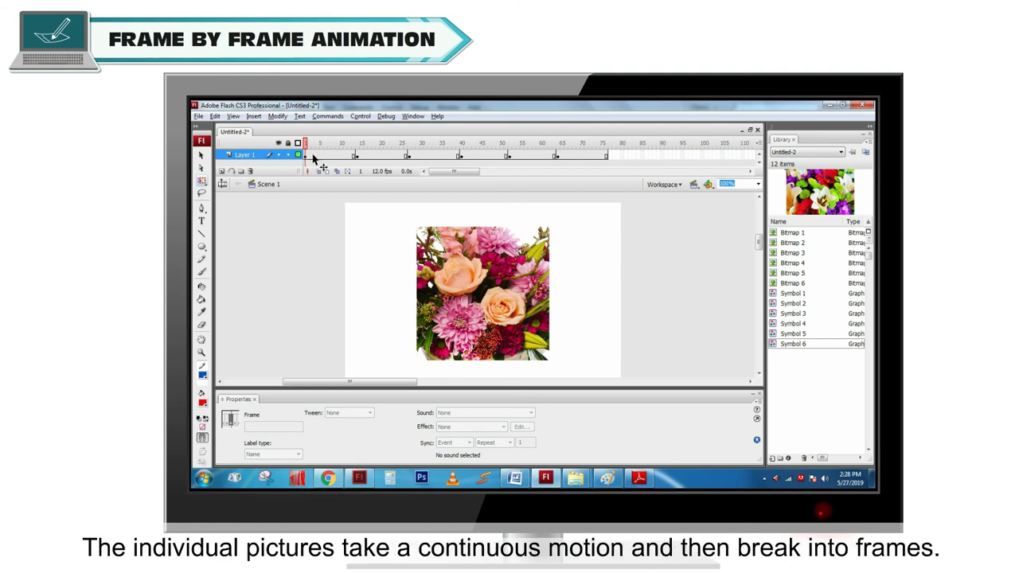
- View the flower picture keyframes at frames 14, 27, 40, 52 and 64
left_click(356, 158)
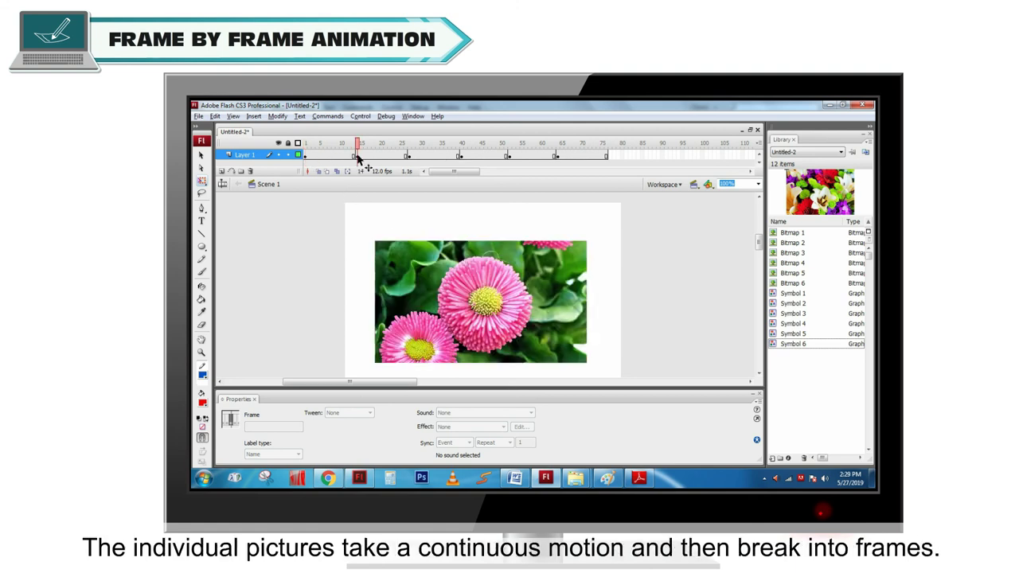
left_click(409, 157)
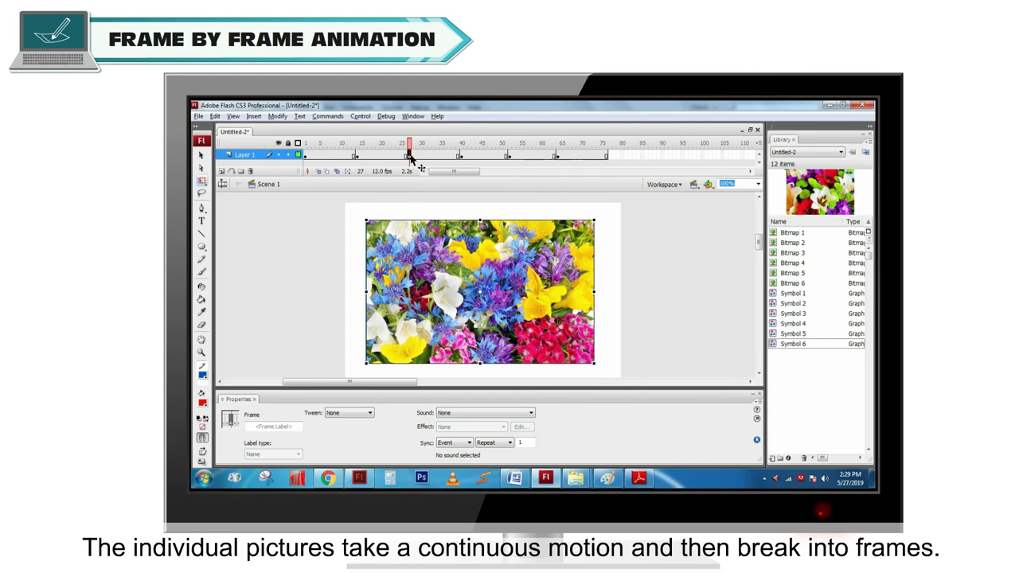
left_click(459, 157)
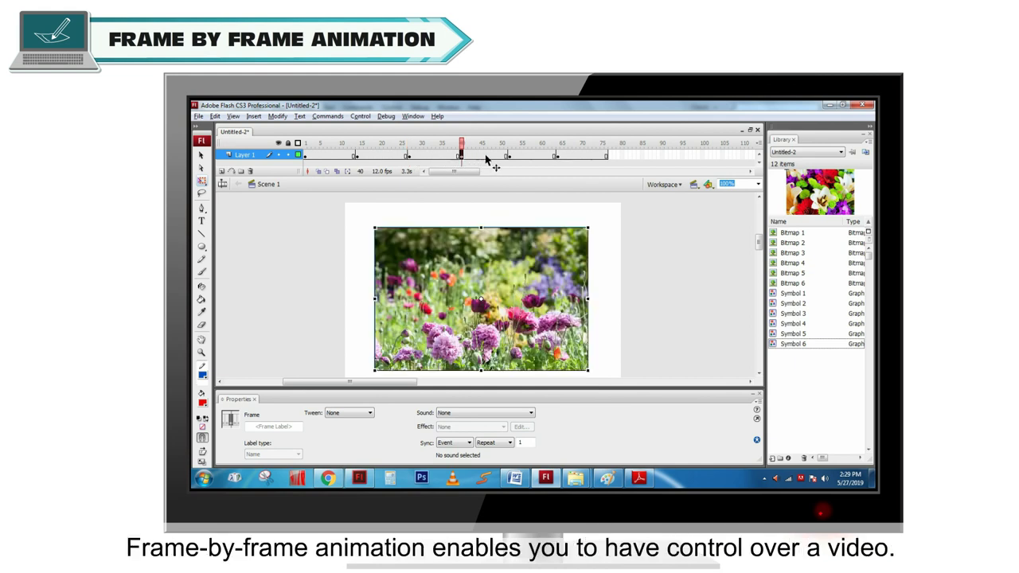
left_click(509, 156)
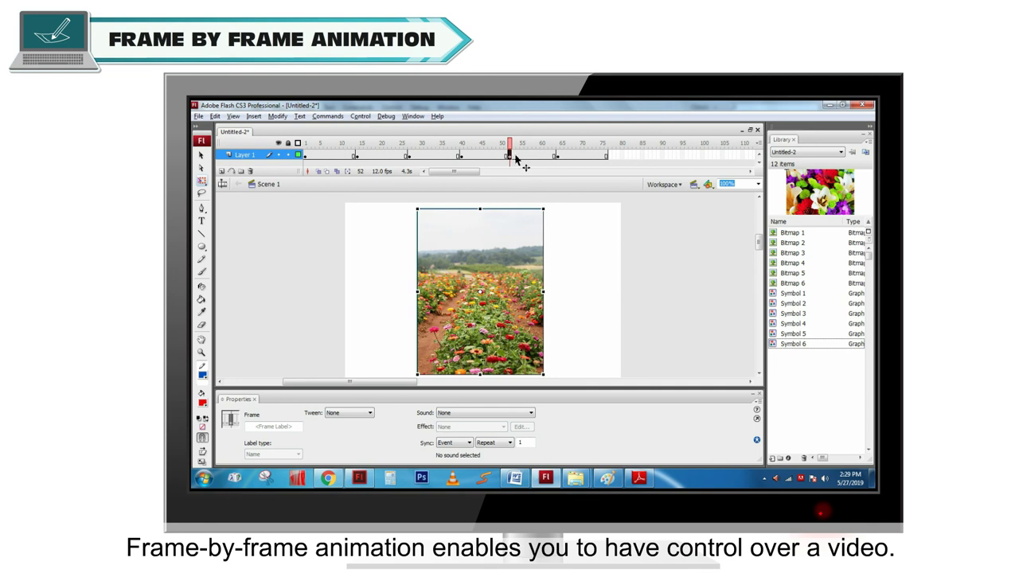
left_click(559, 157)
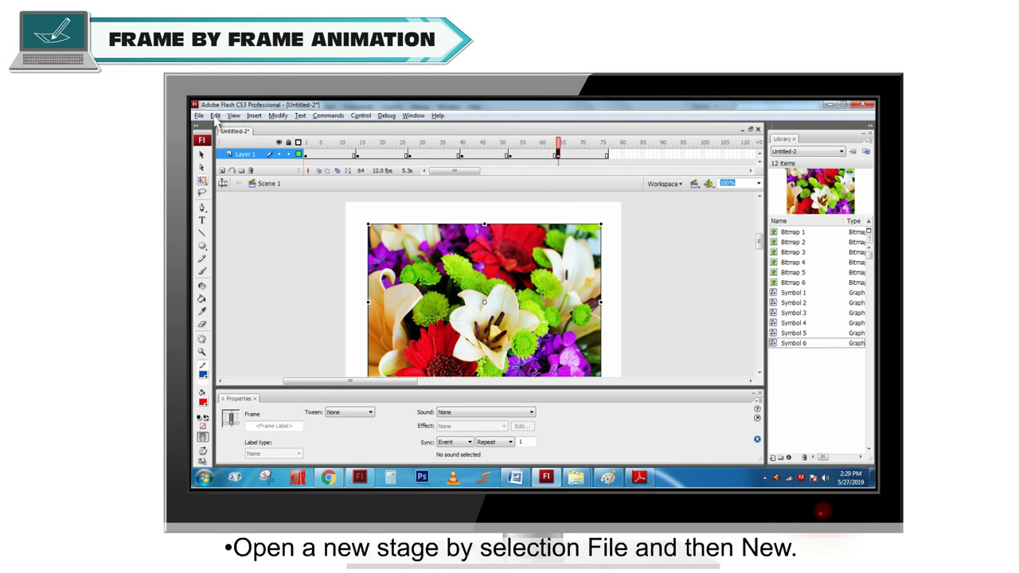
- Create a new blank Flash document and type the letter H on the stage with the Text tool
left_click(199, 116)
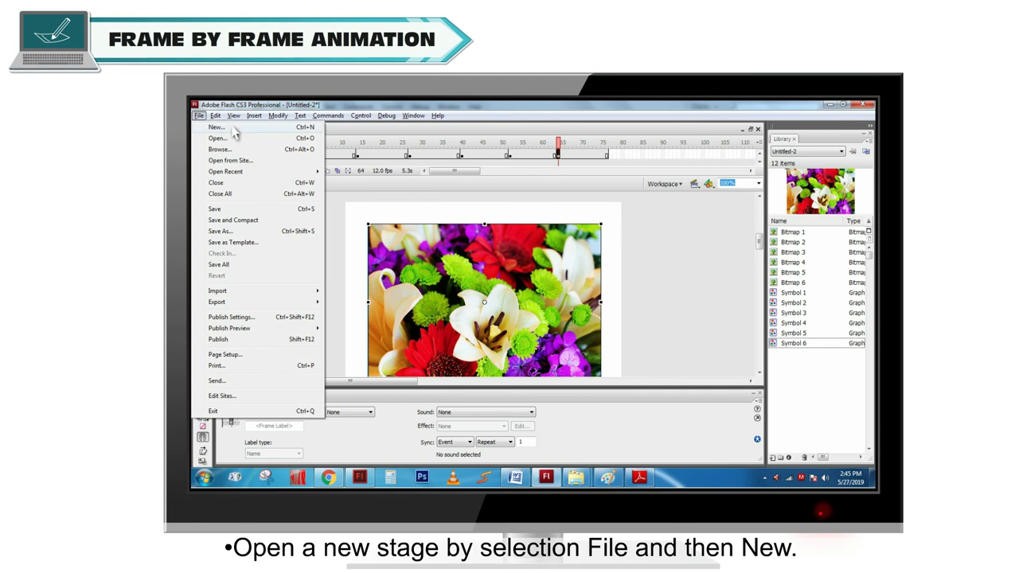
left_click(218, 128)
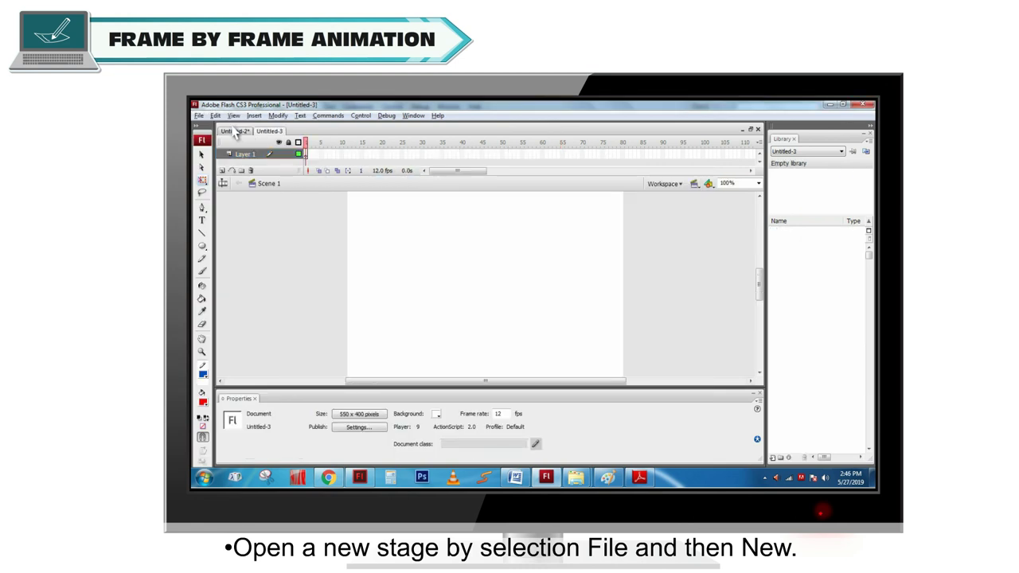
left_click(202, 222)
left_click(357, 263)
type("H")
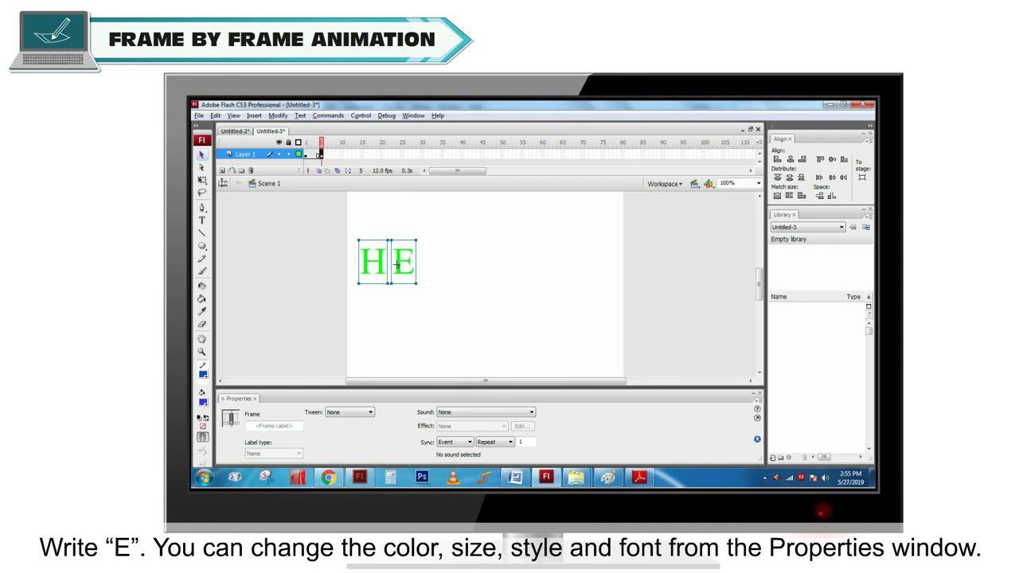
- Insert keyframes at frames 10, 15 and 20 for the remaining letters of HELLO
left_click(342, 153)
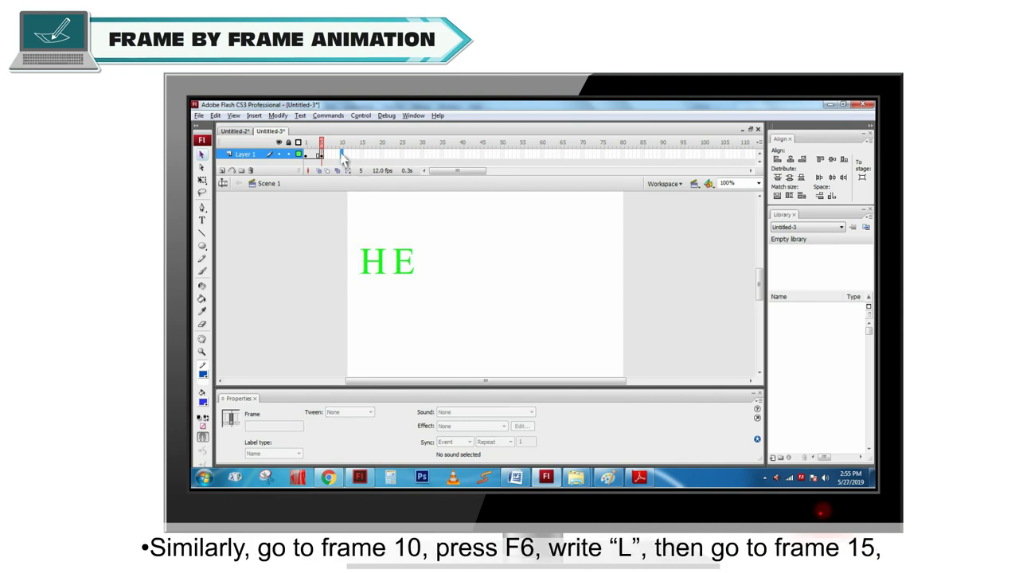
key("F6")
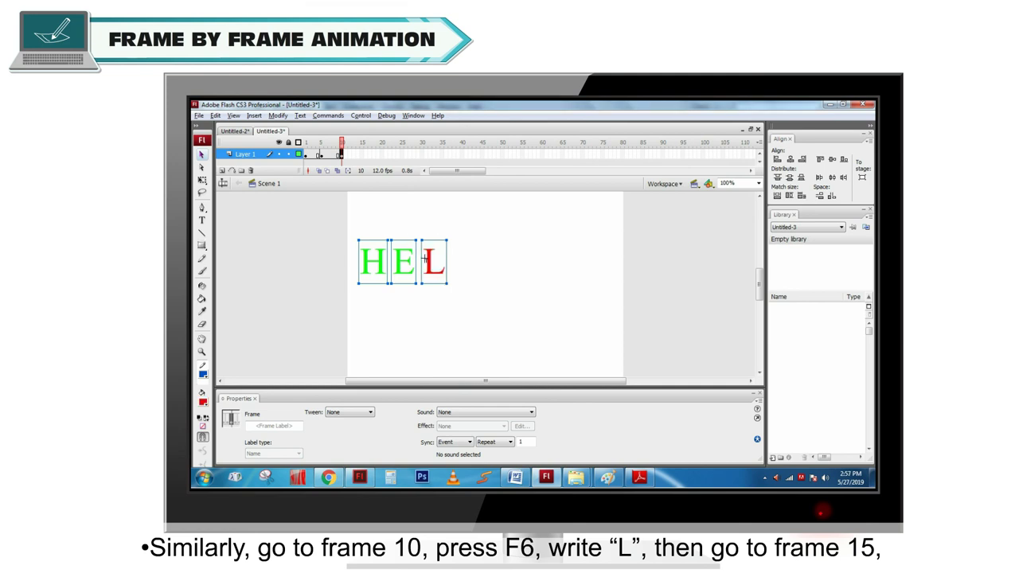
left_click(363, 154)
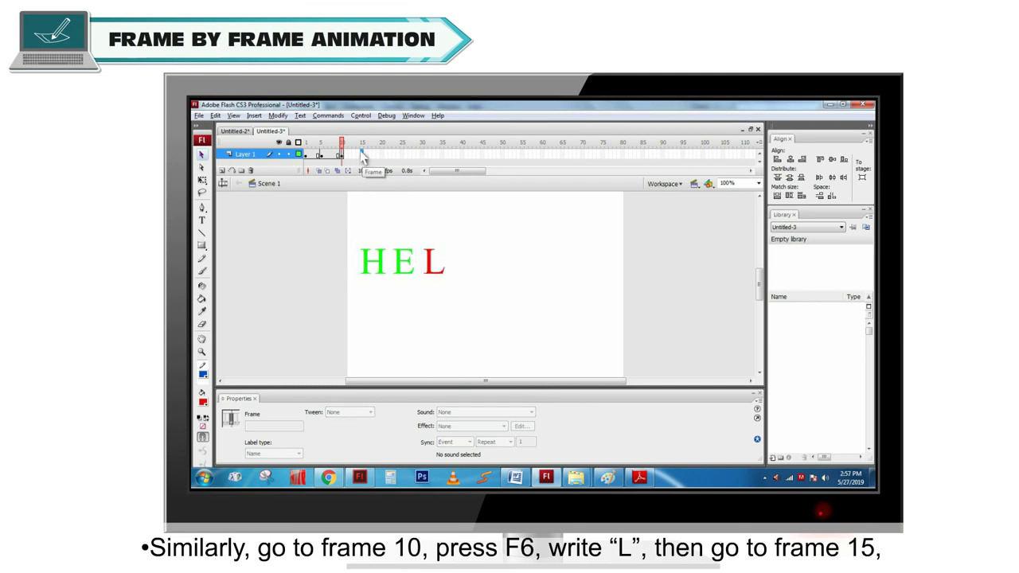
left_click(363, 154)
key("F6")
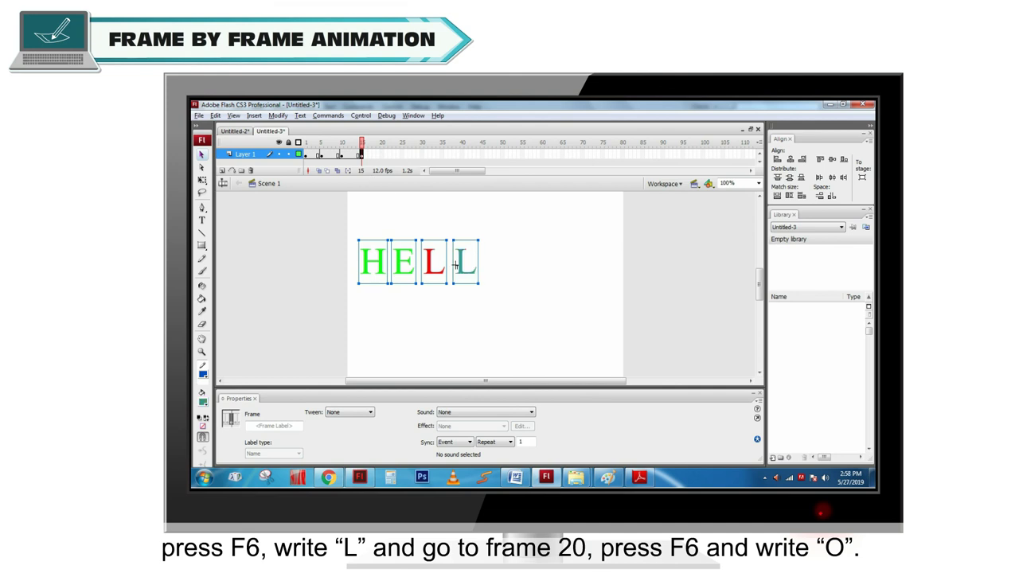
left_click(381, 154)
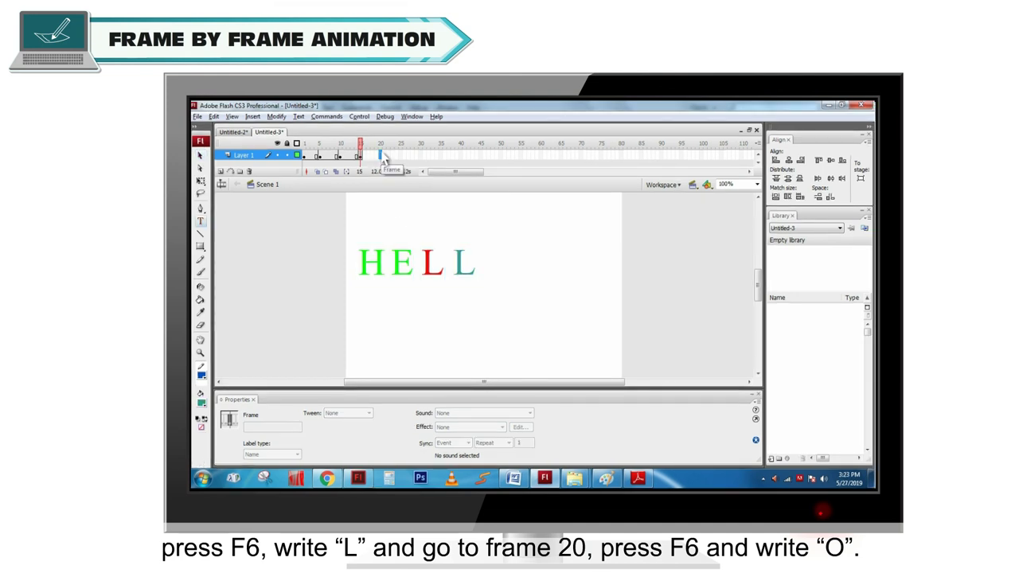
key("F6")
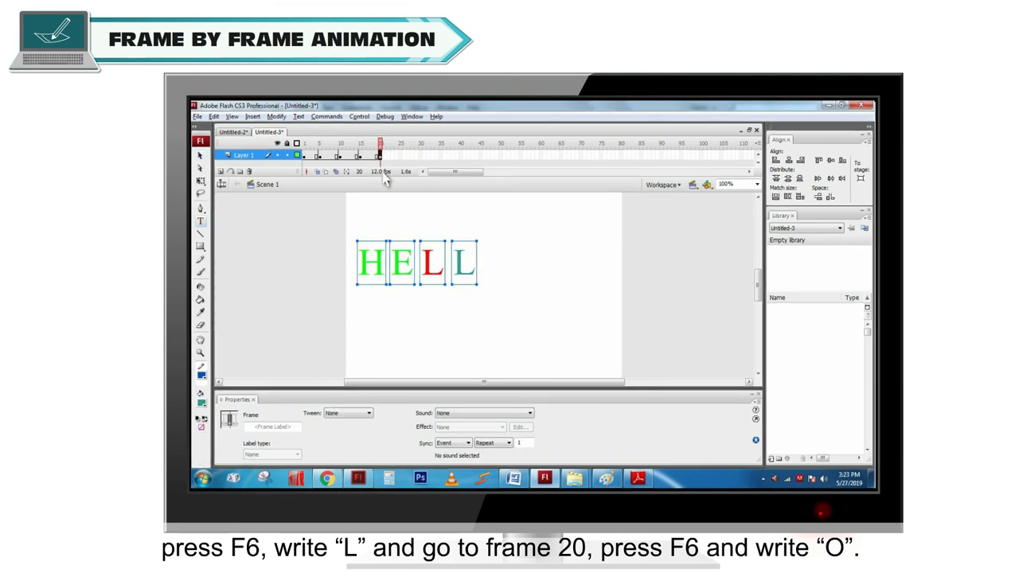